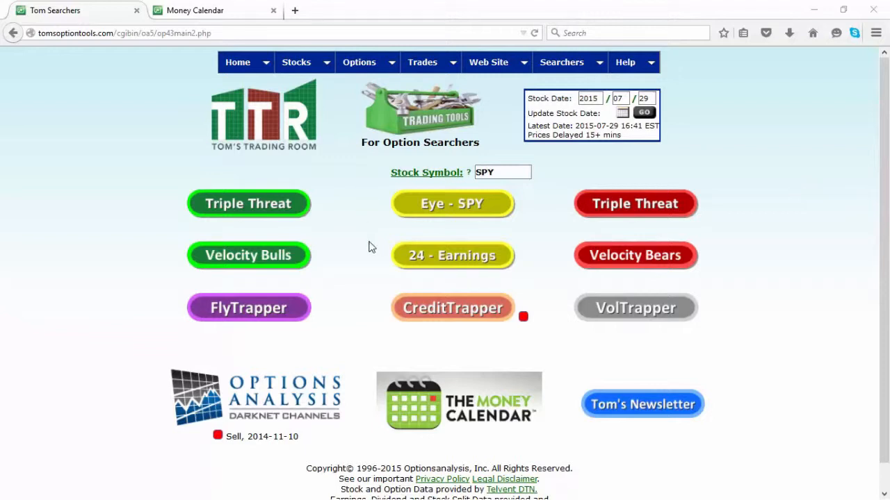
Step: Open The Money Calendar, view all markets, and display the trade listing for July 29, 2015
{"action": "left_click", "coordinate": [437, 410]}
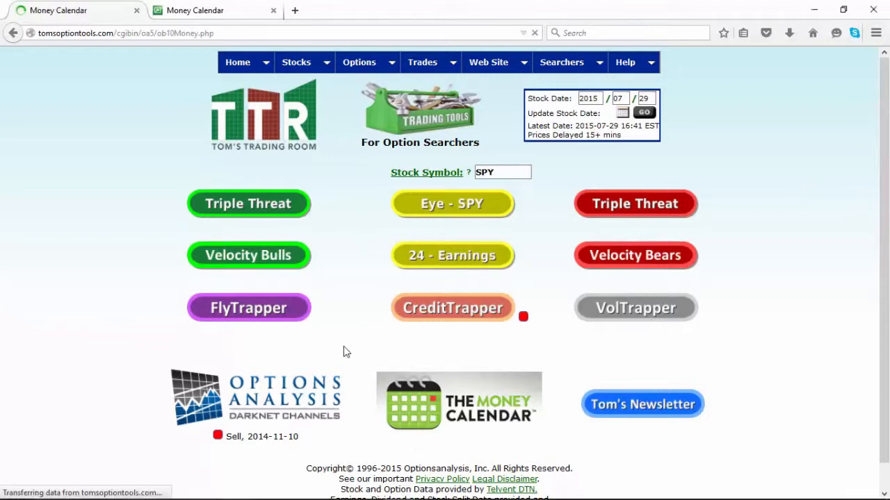
{"action": "scroll", "coordinate": [147, 254], "scroll_direction": "down", "scroll_amount": 3}
{"action": "scroll", "coordinate": [148, 261], "scroll_direction": "down", "scroll_amount": 3}
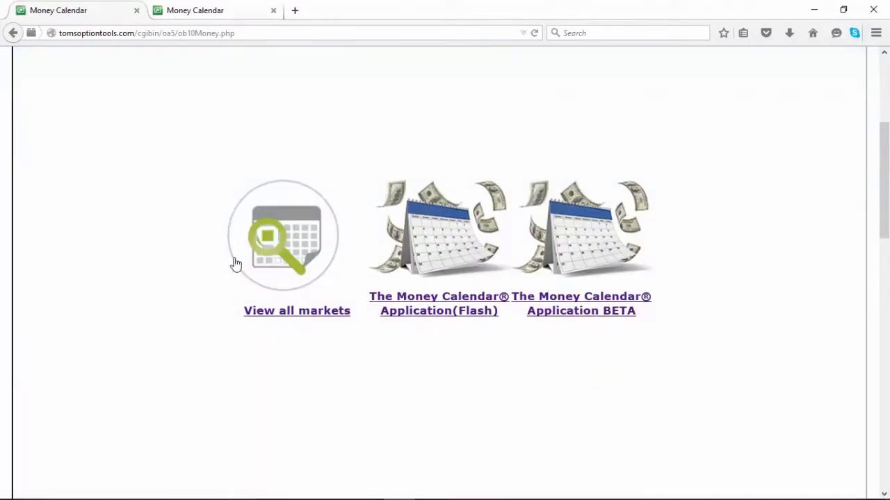
{"action": "left_click", "coordinate": [281, 243]}
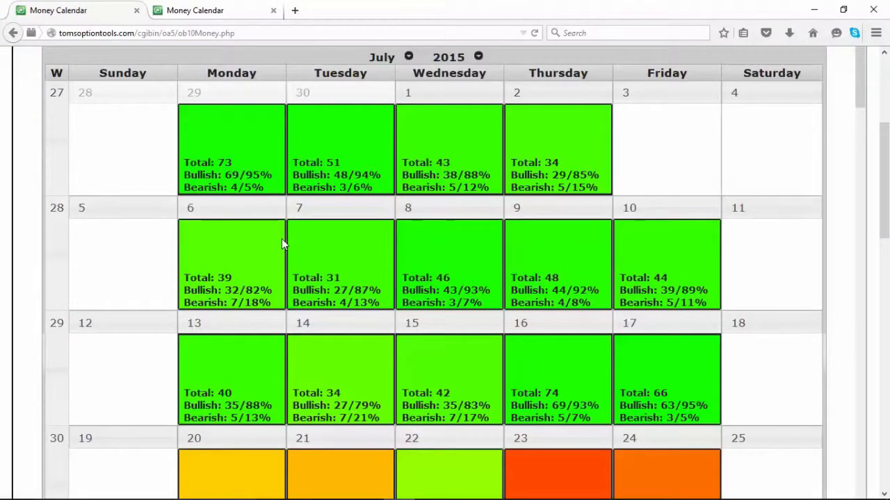
{"action": "scroll", "coordinate": [281, 243], "scroll_direction": "down", "scroll_amount": 3}
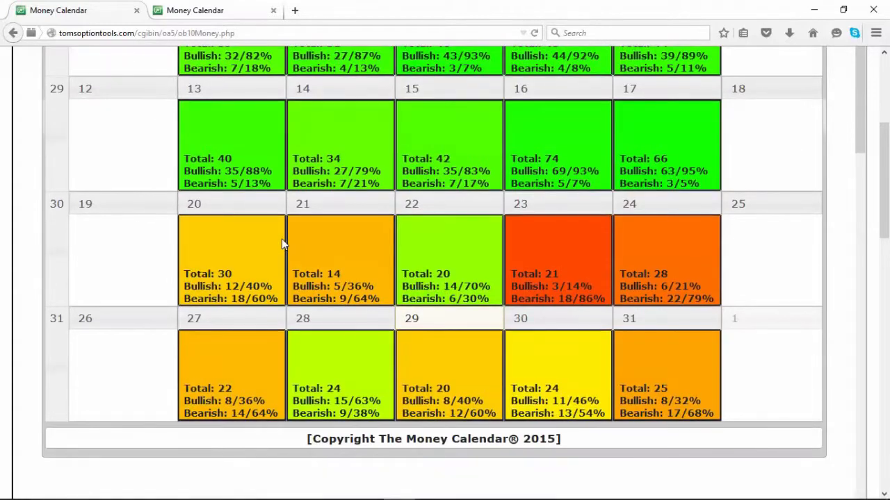
{"action": "left_click", "coordinate": [438, 362]}
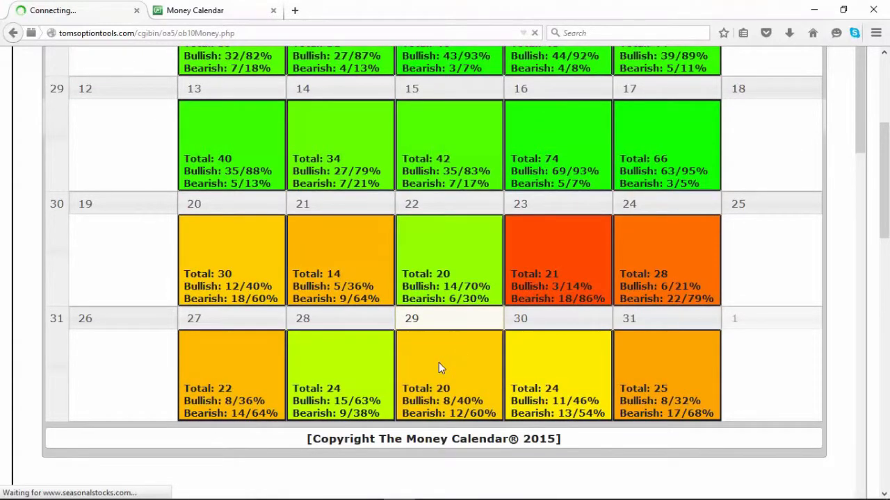
Step: Copy the green bullish rows from NVDA through PEP in the July 29 listing
{"action": "scroll", "coordinate": [432, 353], "scroll_direction": "up", "scroll_amount": 3}
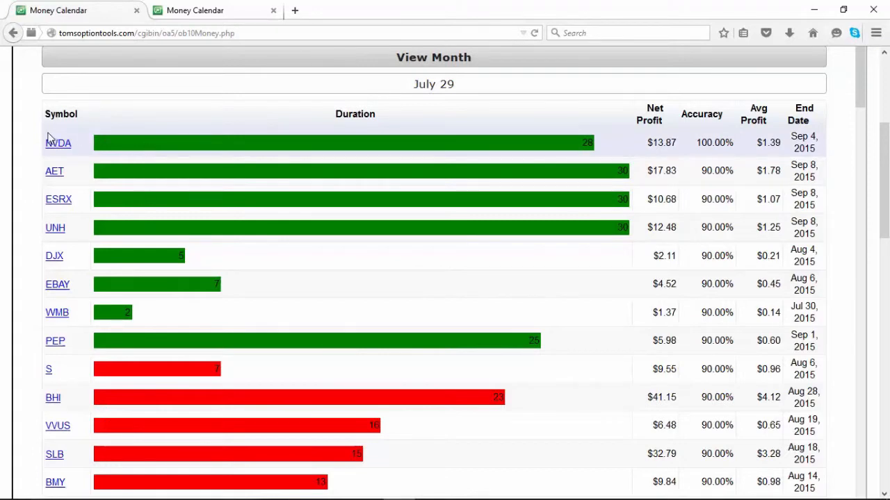
{"action": "left_click_drag", "start_coordinate": [47, 141], "coordinate": [818, 353]}
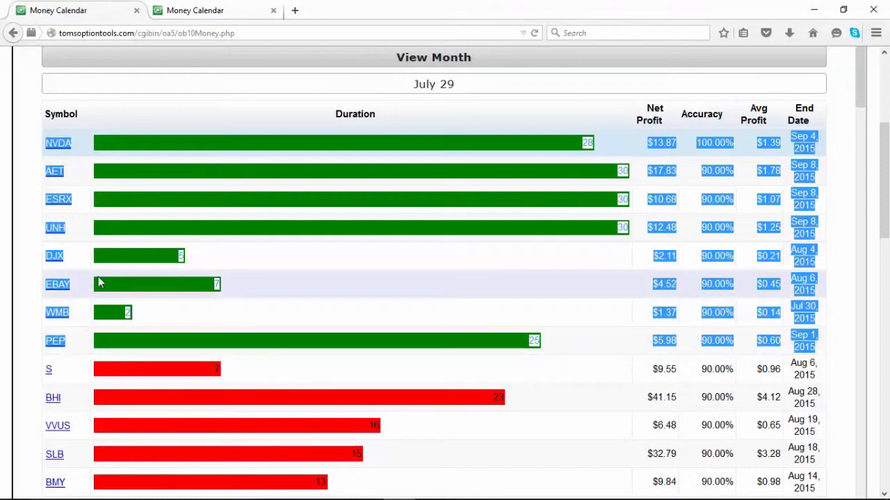
{"action": "right_click", "coordinate": [65, 285]}
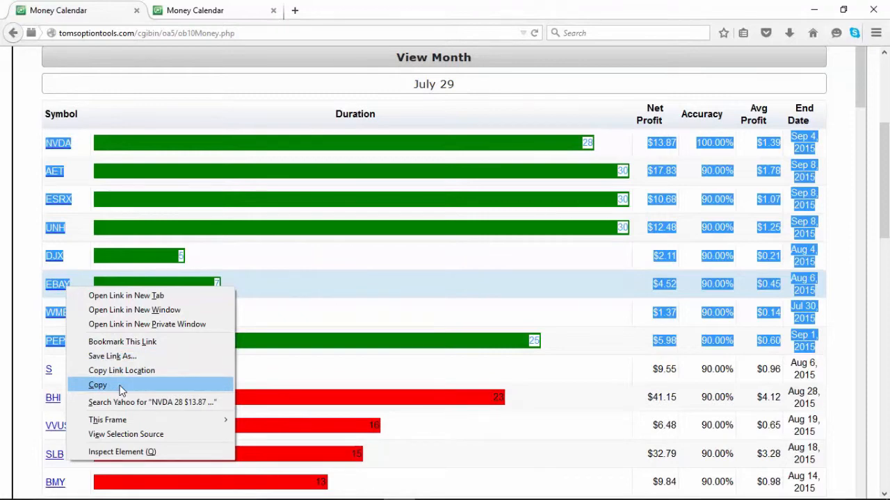
{"action": "left_click", "coordinate": [97, 385]}
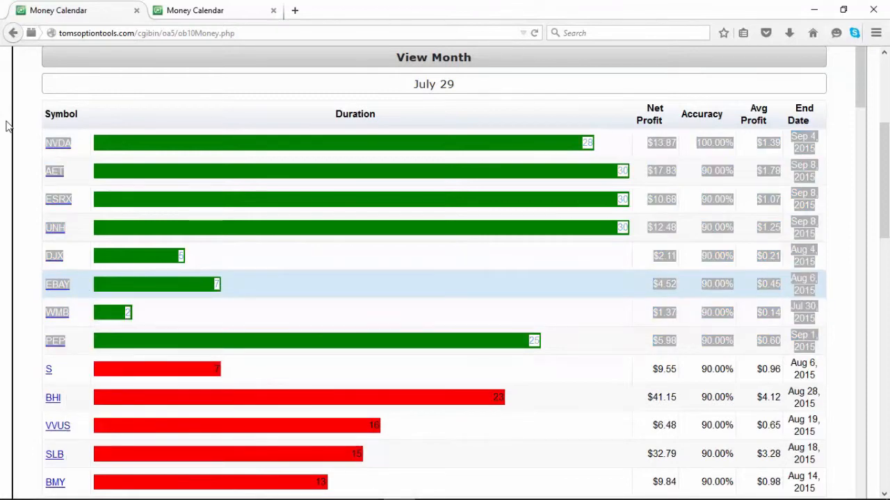
Step: Open the Edit List page and select List 8 as the stock list to edit
{"action": "scroll", "coordinate": [6, 125], "scroll_direction": "up", "scroll_amount": 5}
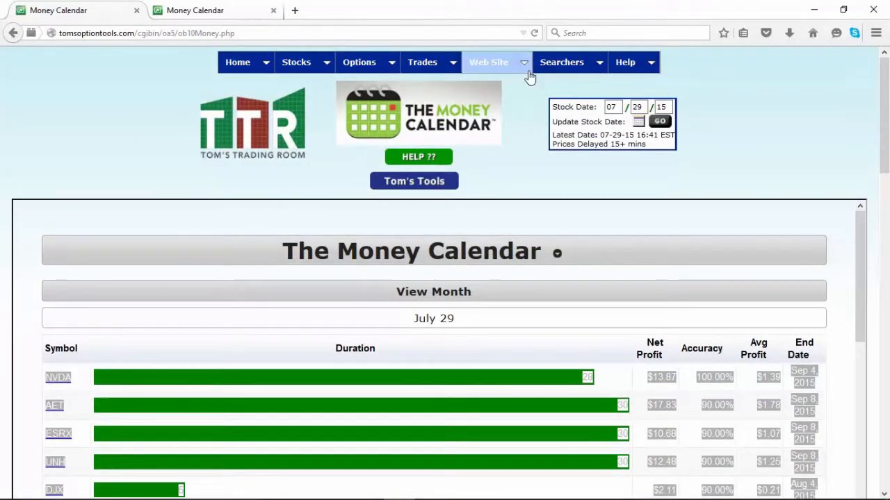
{"action": "mouse_move", "coordinate": [526, 69]}
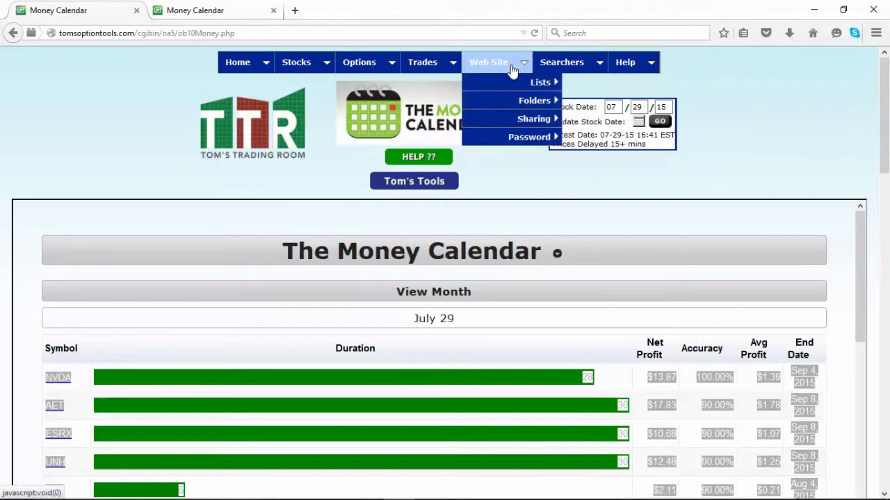
{"action": "mouse_move", "coordinate": [536, 83]}
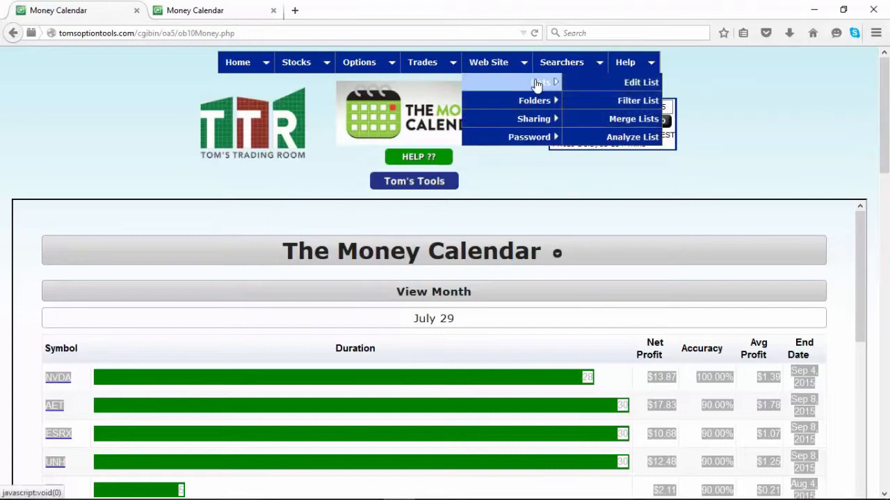
{"action": "left_click", "coordinate": [584, 85]}
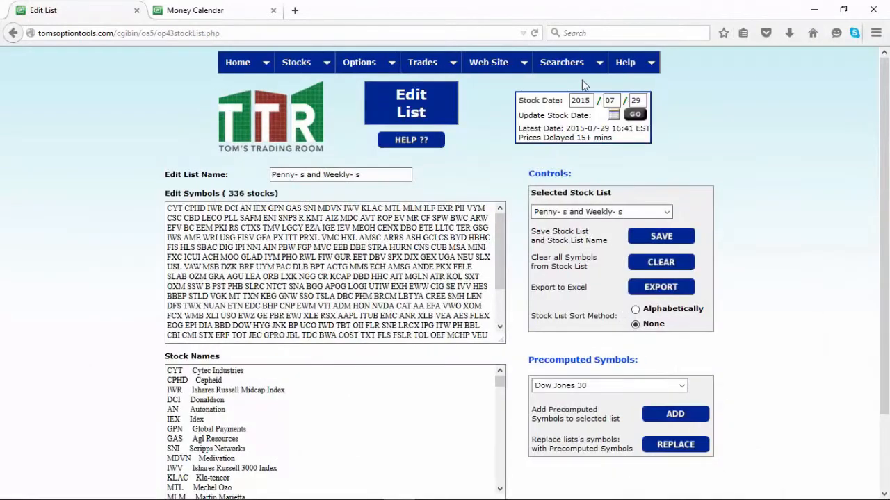
{"action": "left_click", "coordinate": [580, 217]}
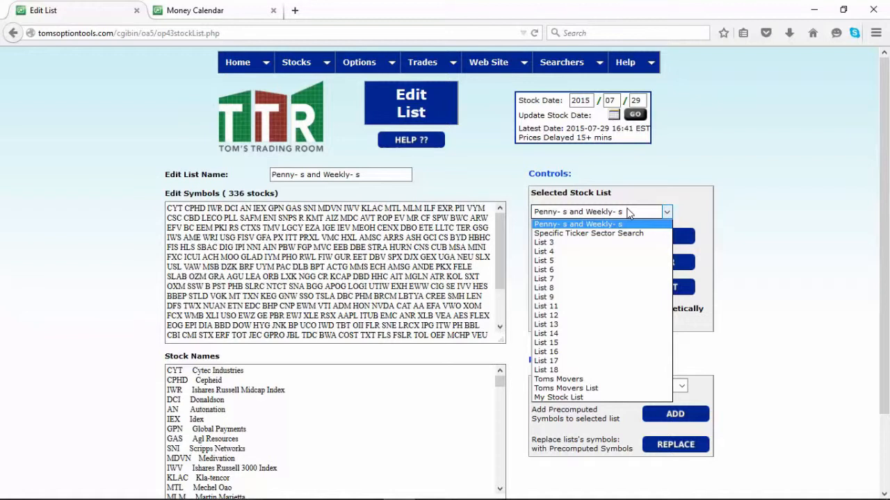
{"action": "left_click", "coordinate": [563, 288]}
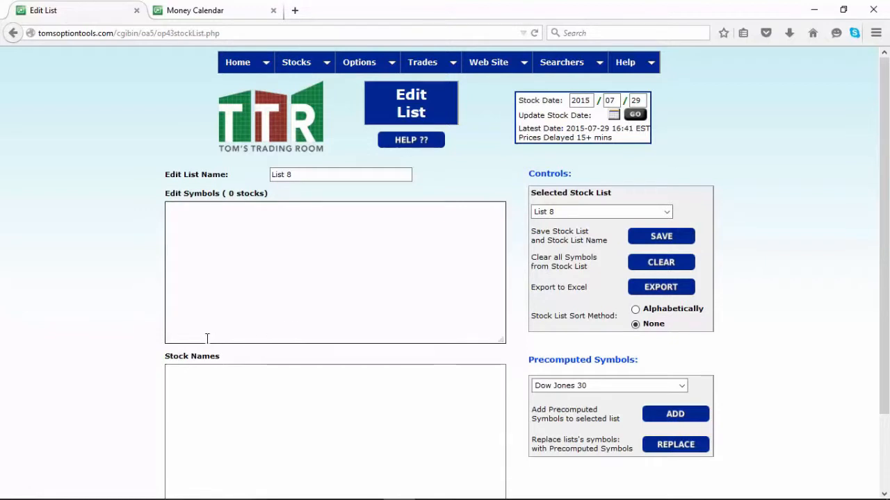
Step: Paste the copied bullish rows into List 8's symbols and add the precomputed Dow Jones 30 symbols
{"action": "right_click", "coordinate": [216, 225]}
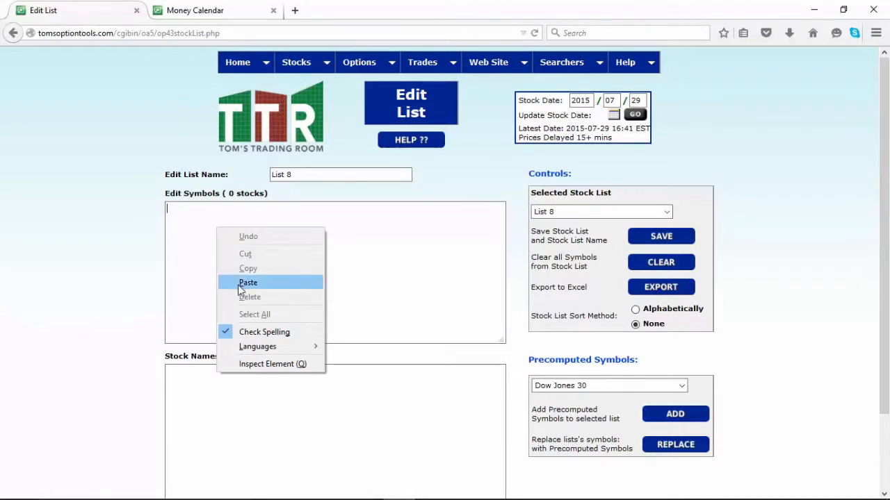
{"action": "left_click", "coordinate": [247, 283]}
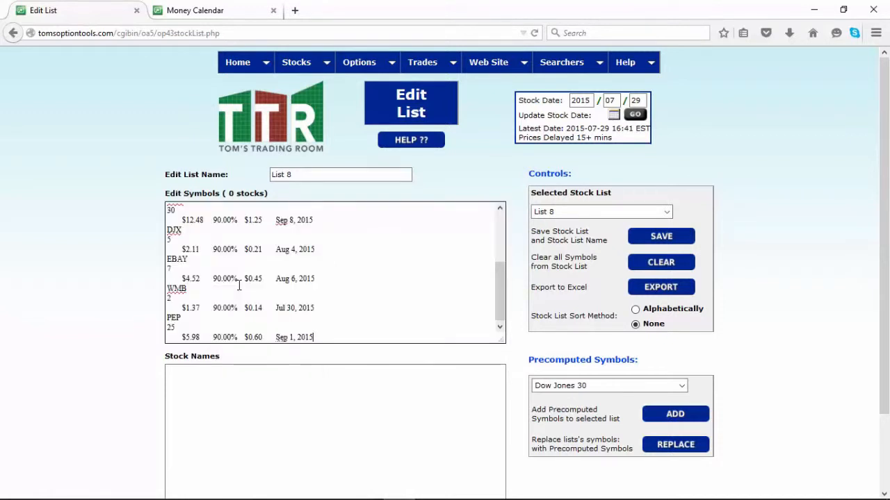
{"action": "scroll", "coordinate": [223, 264], "scroll_direction": "up", "scroll_amount": 3}
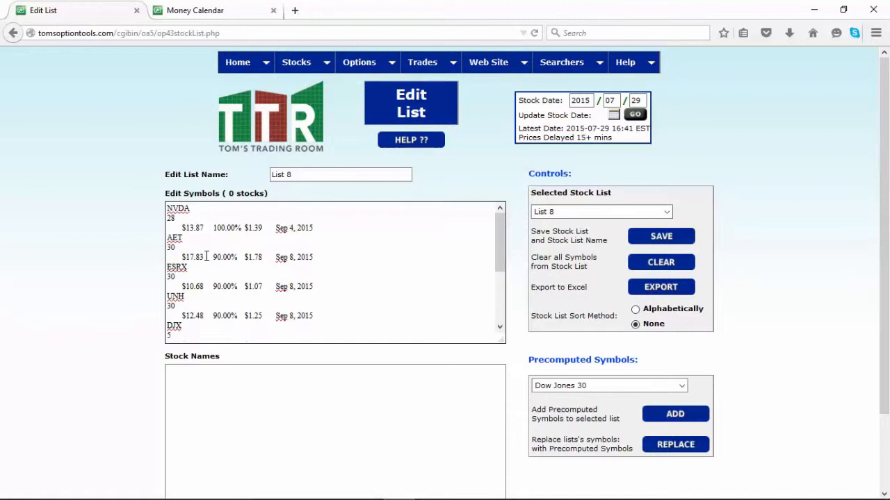
{"action": "left_click", "coordinate": [671, 414]}
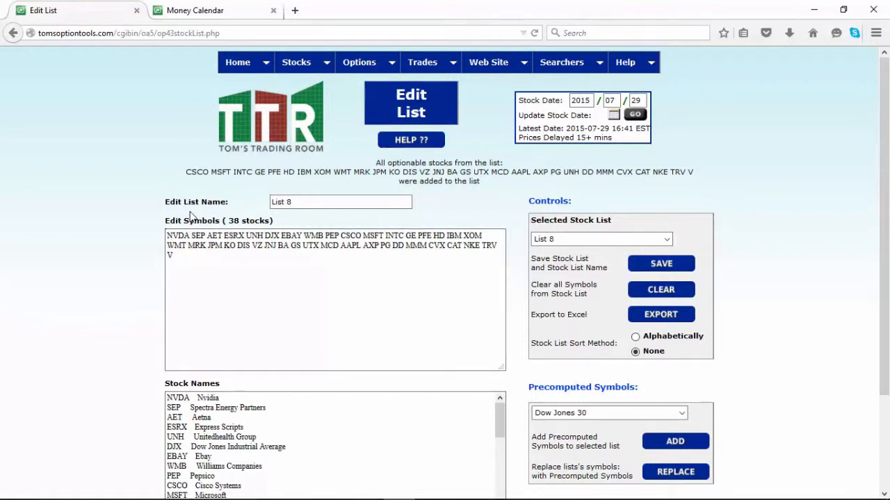
Step: Rename List 8 as "Money Calendar Bulls" and save the stock list
{"action": "left_click", "coordinate": [281, 201]}
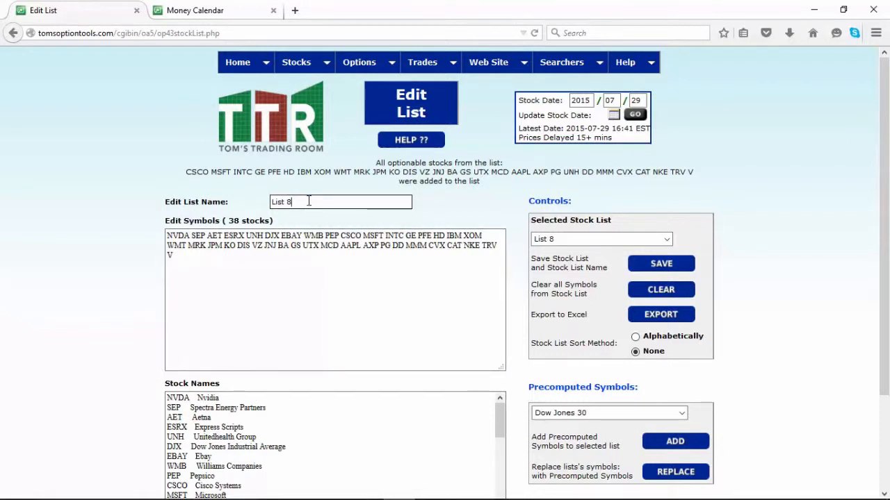
{"action": "key", "text": "BackSpace"}
{"action": "key", "text": "BackSpace"}
{"action": "key", "text": "BackSpace"}
{"action": "key", "text": "BackSpace"}
{"action": "key", "text": "BackSpace"}
{"action": "key", "text": "BackSpace"}
{"action": "type", "text": "Money Calendar Bulls"}
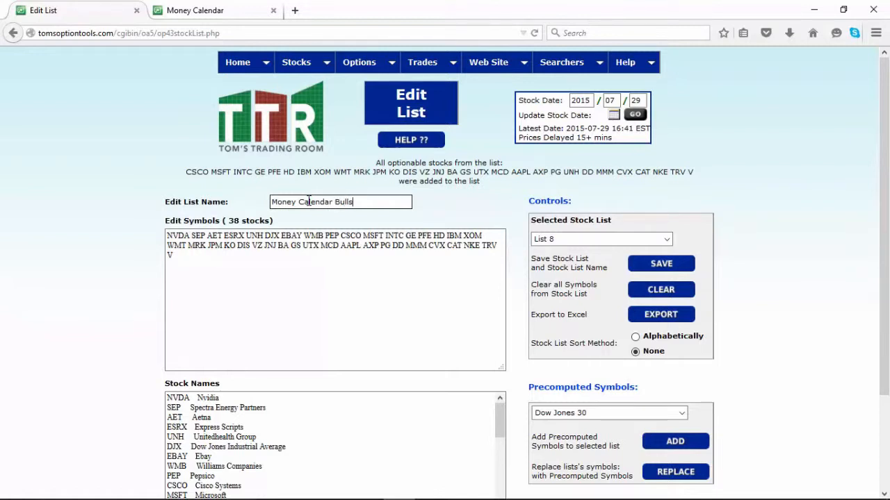
{"action": "left_click", "coordinate": [653, 267]}
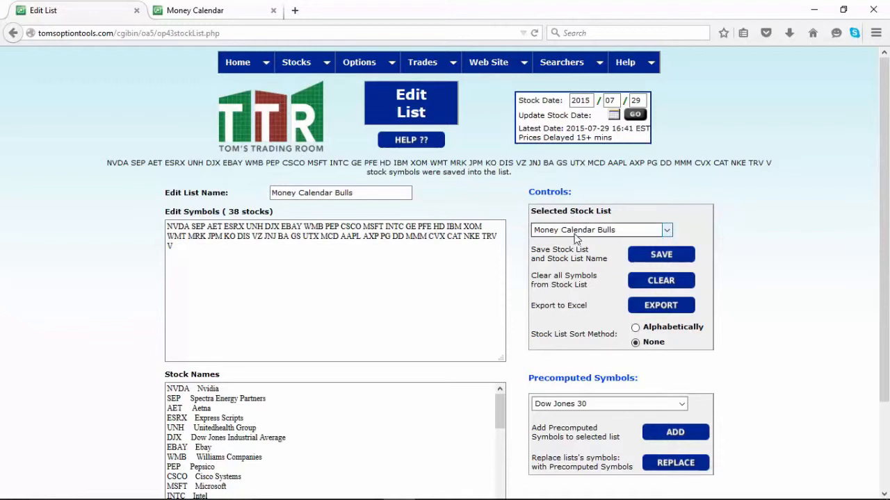
Step: Run a Double Finder search on the Money Calendar Bulls list using the Lowest % to Double - Calls wizard
{"action": "mouse_move", "coordinate": [571, 67]}
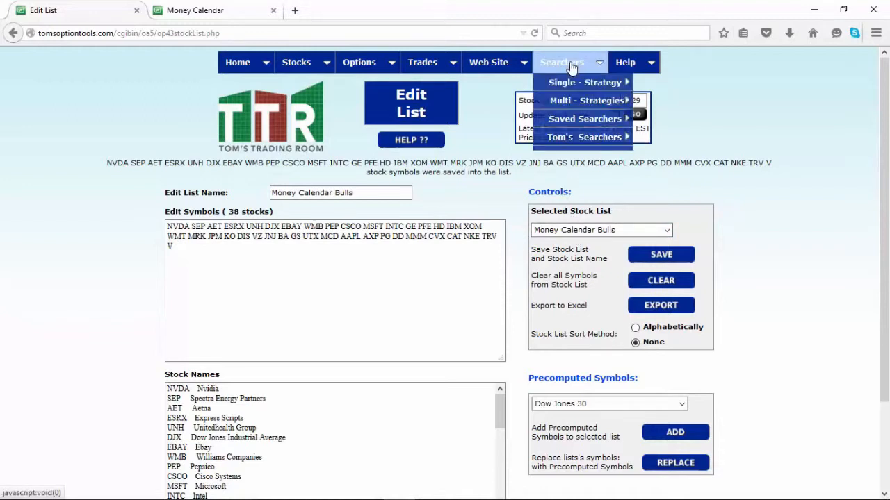
{"action": "mouse_move", "coordinate": [583, 85]}
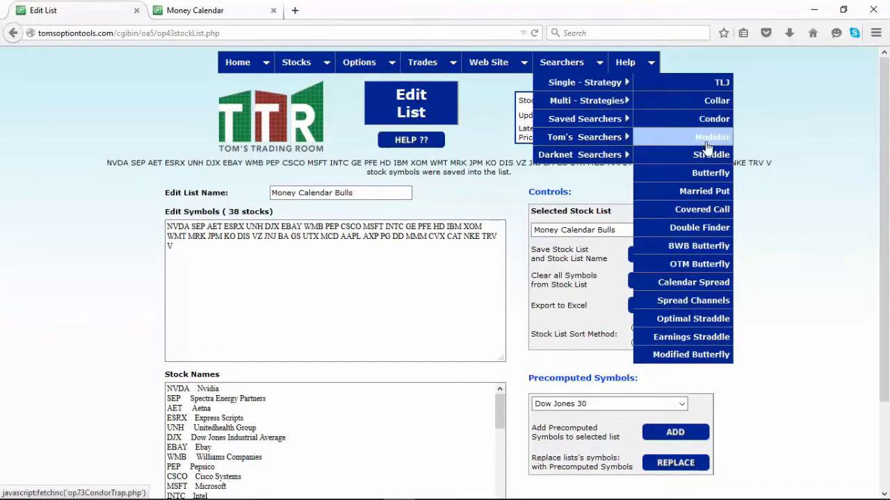
{"action": "left_click", "coordinate": [698, 229]}
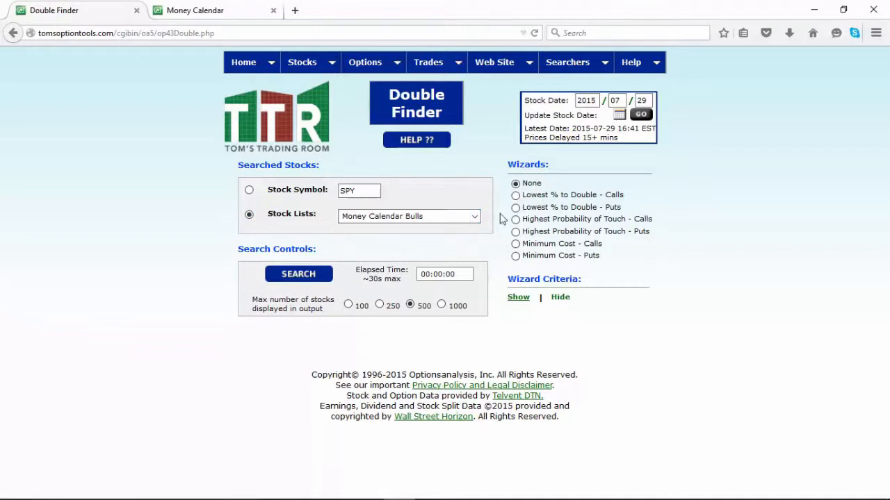
{"action": "left_click", "coordinate": [515, 197]}
{"action": "left_click", "coordinate": [298, 274]}
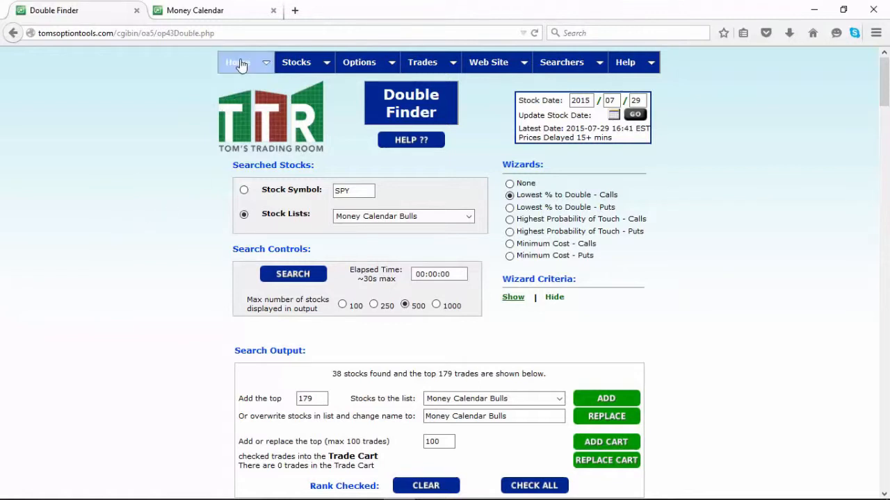
Step: Return to the main tools page and reopen the July 29 listing in The Money Calendar
{"action": "mouse_move", "coordinate": [242, 64]}
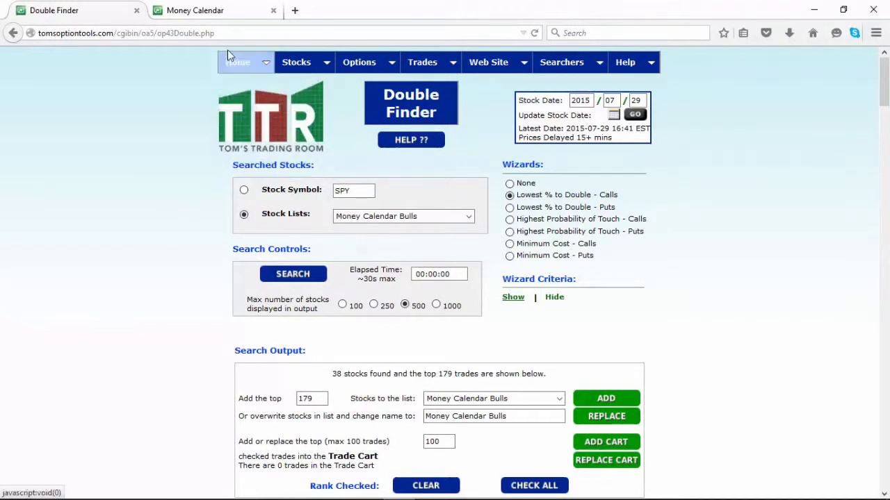
{"action": "left_click", "coordinate": [266, 123]}
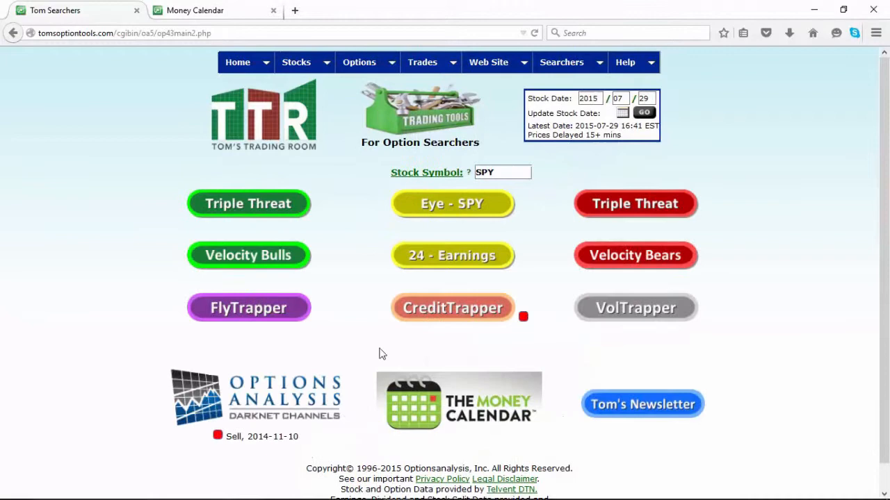
{"action": "left_click", "coordinate": [457, 400]}
{"action": "scroll", "coordinate": [153, 245], "scroll_direction": "down", "scroll_amount": 5}
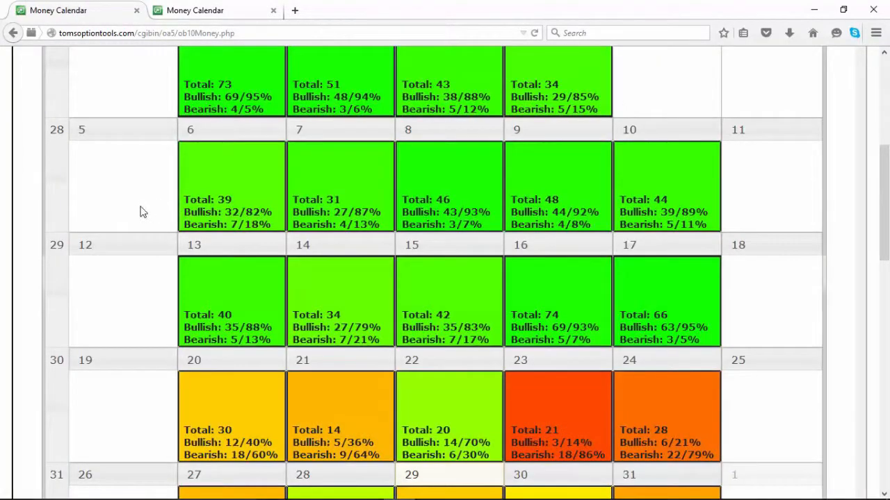
{"action": "scroll", "coordinate": [446, 379], "scroll_direction": "down", "scroll_amount": 5}
{"action": "left_click", "coordinate": [450, 220]}
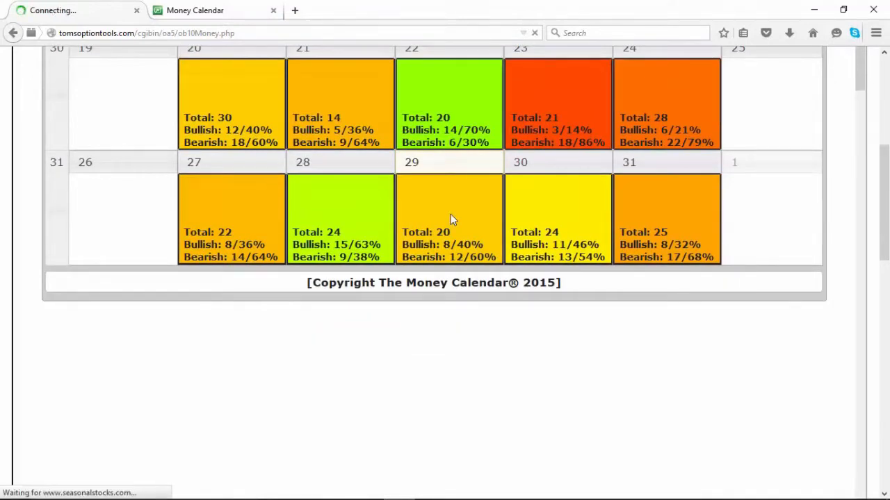
Step: Copy the red bearish rows from S through SO in the July 29 listing
{"action": "scroll", "coordinate": [248, 208], "scroll_direction": "up", "scroll_amount": 2}
{"action": "scroll", "coordinate": [249, 208], "scroll_direction": "up", "scroll_amount": 2}
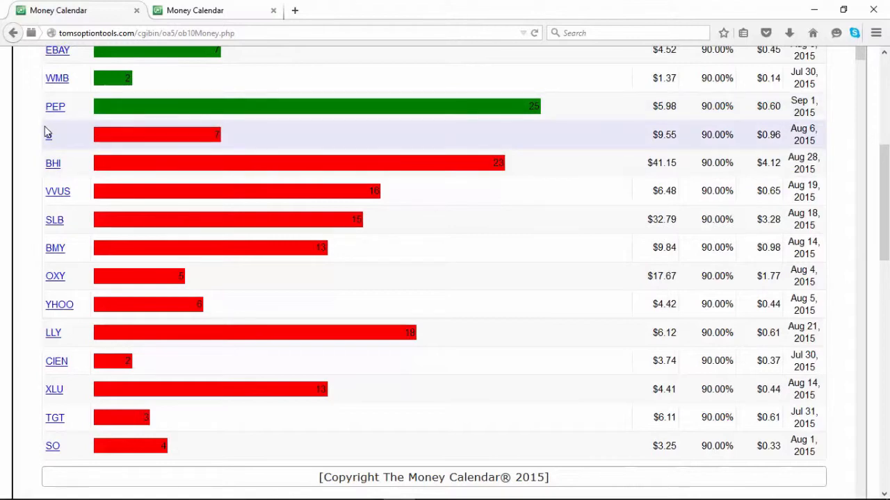
{"action": "left_click_drag", "start_coordinate": [46, 133], "coordinate": [809, 455]}
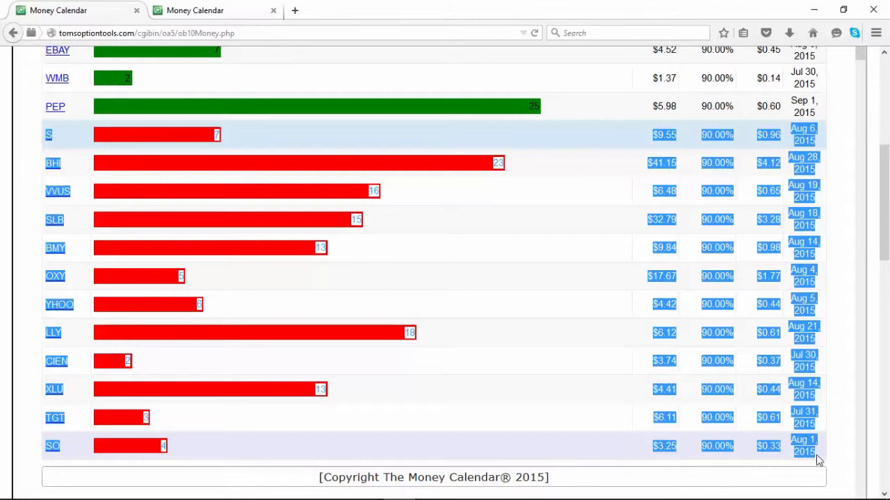
{"action": "right_click", "coordinate": [61, 223]}
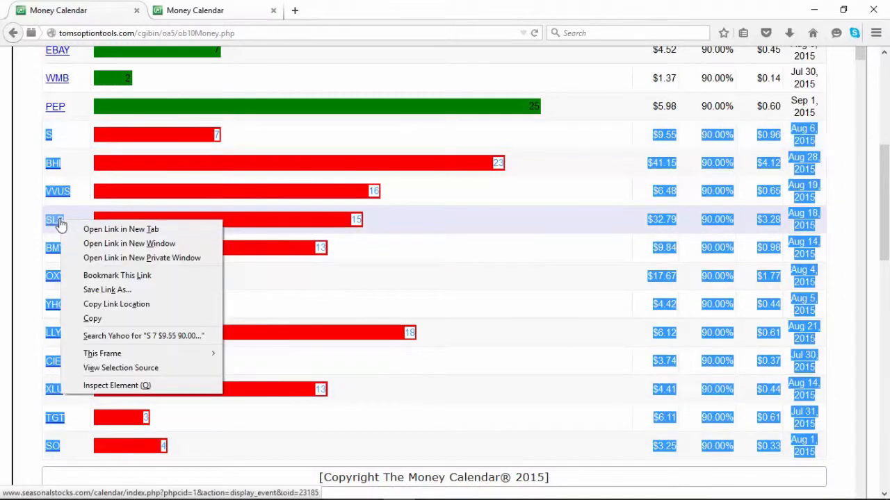
{"action": "left_click", "coordinate": [102, 319]}
{"action": "left_click", "coordinate": [4, 258]}
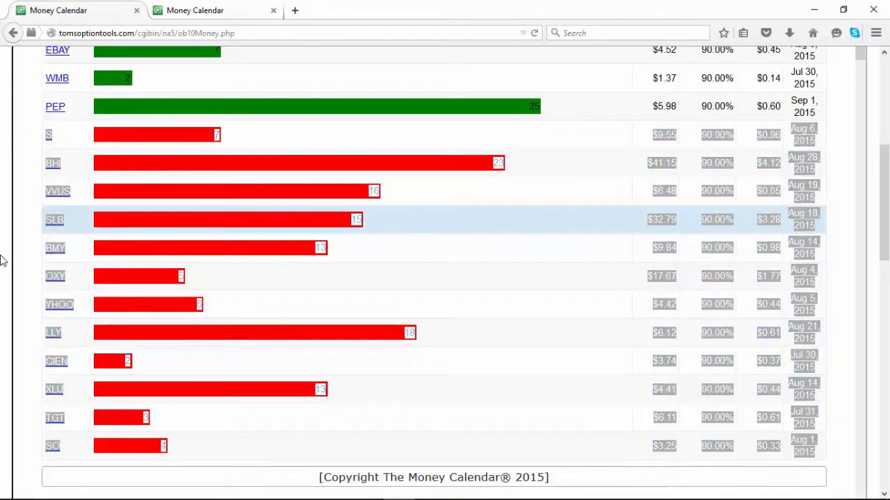
Step: Open the stock list editor and select the empty List 9
{"action": "scroll", "coordinate": [4, 258], "scroll_direction": "up", "scroll_amount": 5}
{"action": "mouse_move", "coordinate": [494, 64]}
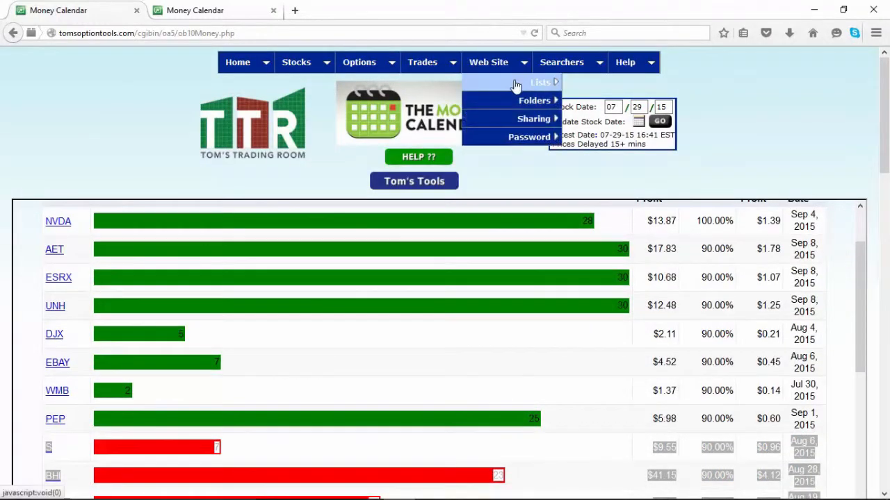
{"action": "mouse_move", "coordinate": [542, 82]}
{"action": "left_click", "coordinate": [604, 83]}
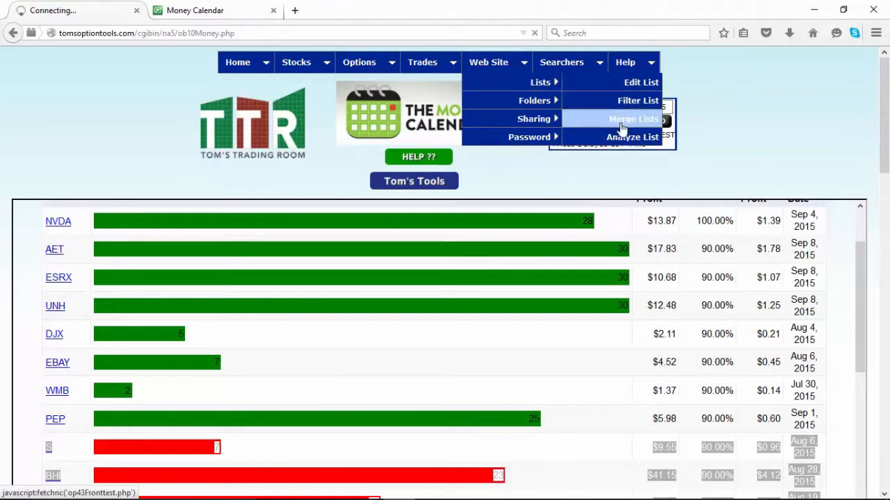
{"action": "left_click", "coordinate": [610, 212]}
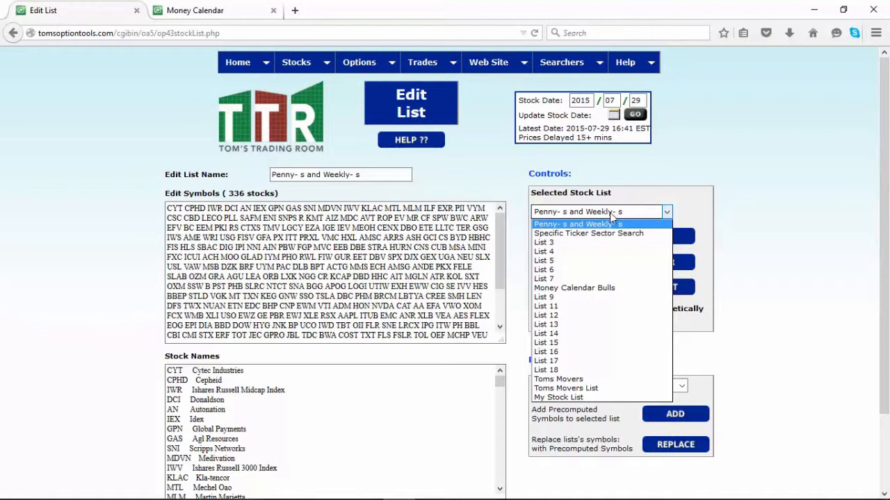
{"action": "left_click", "coordinate": [583, 297]}
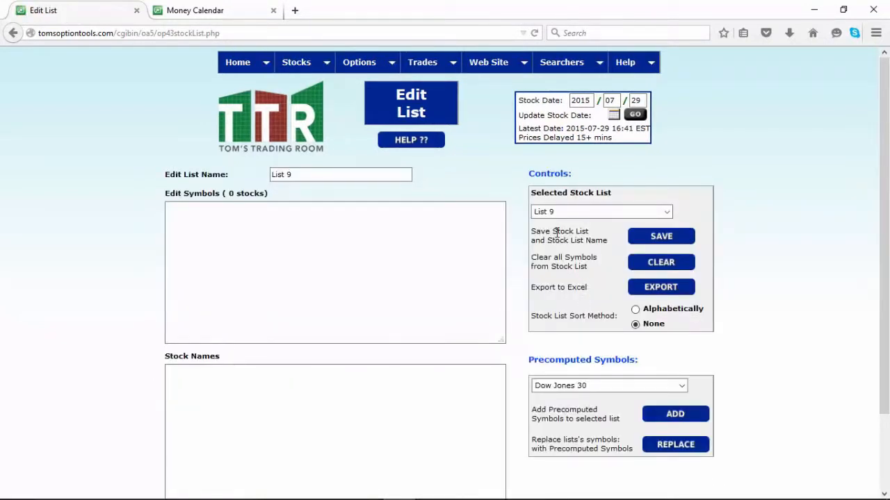
Step: Paste the copied bearish rows into List 9's symbols and add the precomputed Dow Jones 30 symbols to the list
{"action": "right_click", "coordinate": [246, 220]}
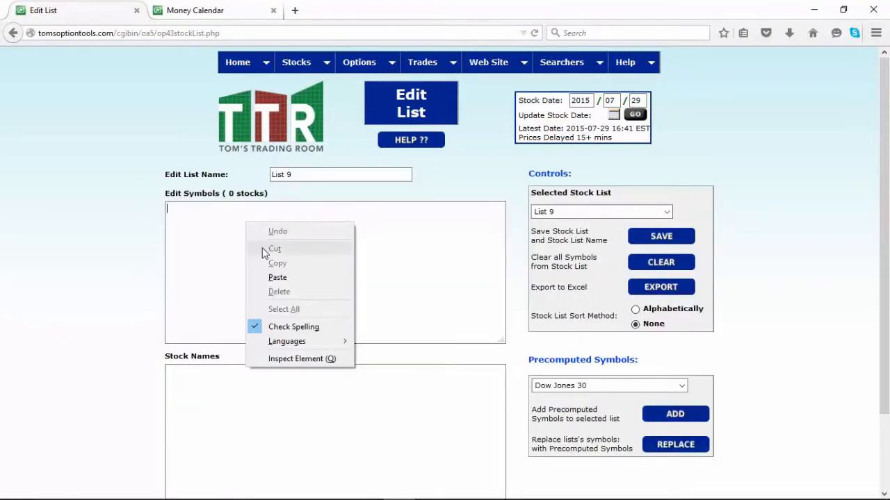
{"action": "left_click", "coordinate": [277, 278]}
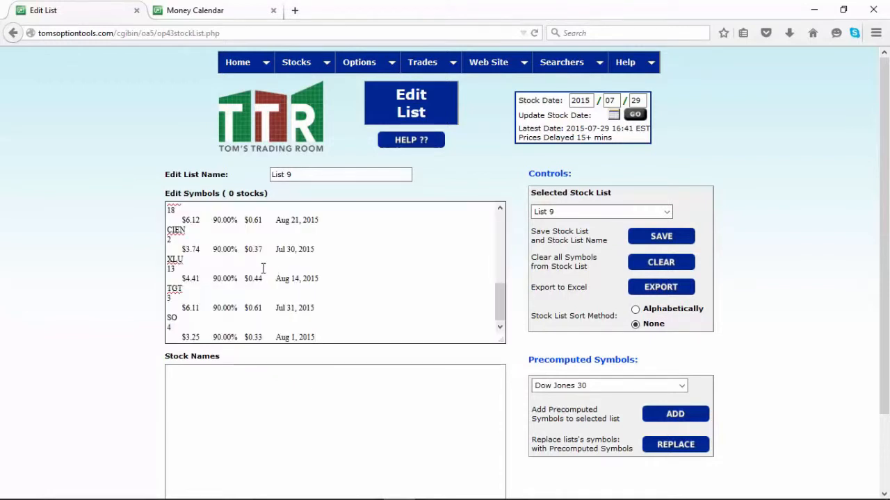
{"action": "scroll", "coordinate": [321, 277], "scroll_direction": "up", "scroll_amount": 10}
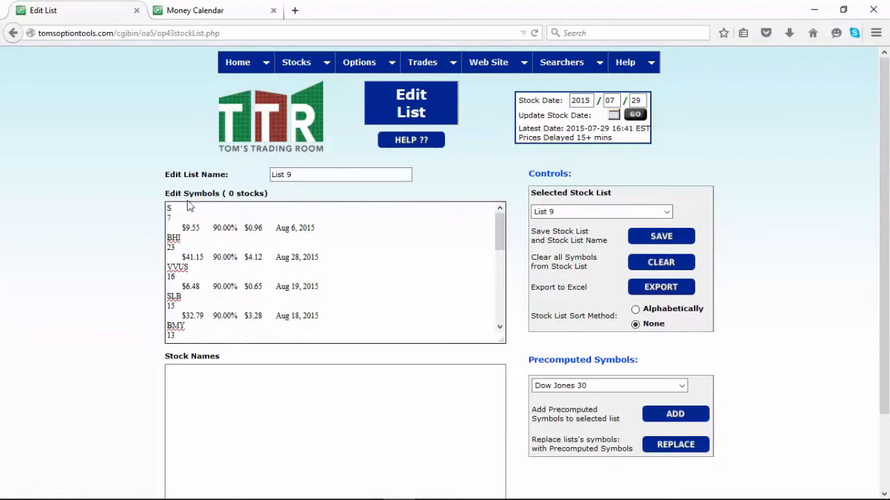
{"action": "left_click", "coordinate": [660, 416]}
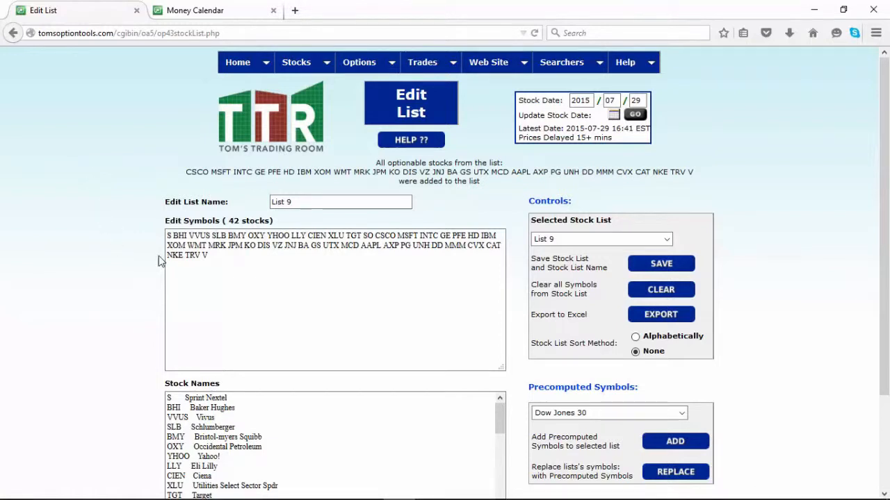
Step: Rename List 9 as "Money Calendar Bears", save the stock list, and check it among the available lists
{"action": "left_click", "coordinate": [312, 203]}
{"action": "type", "text": "Money"}
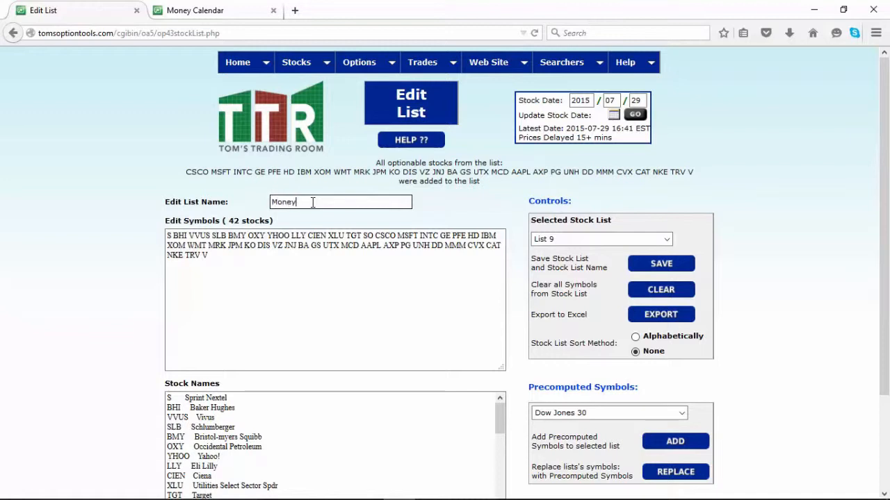
{"action": "type", "text": " C"}
{"action": "type", "text": "alendar"}
{"action": "type", "text": "zb"}
{"action": "key", "text": "BackSpace"}
{"action": "key", "text": "BackSpace"}
{"action": "type", "text": "Bears"}
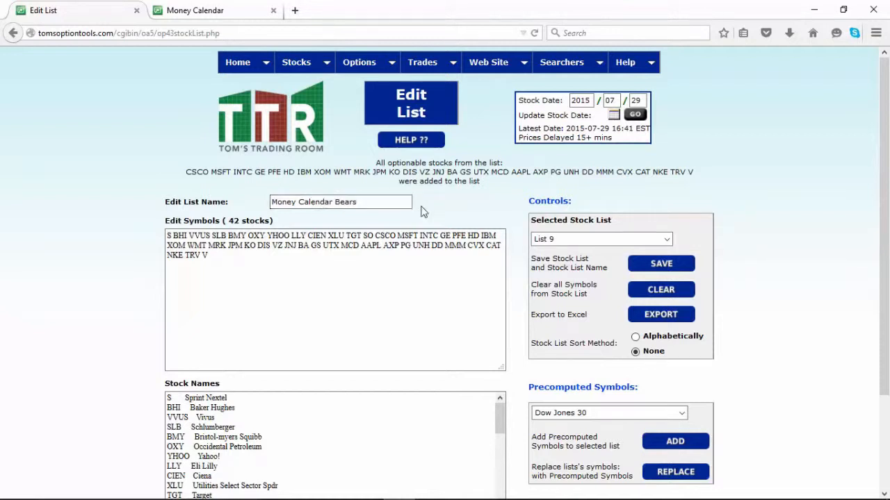
{"action": "left_click", "coordinate": [629, 263]}
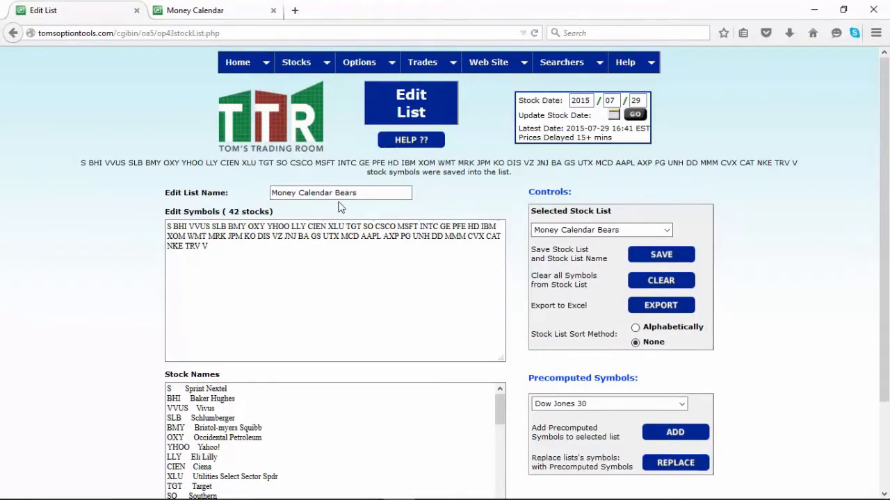
{"action": "left_click", "coordinate": [595, 234]}
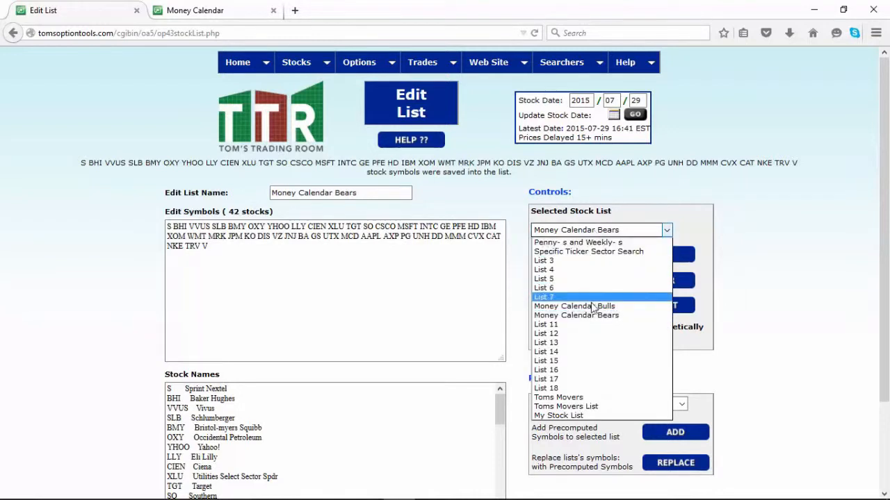